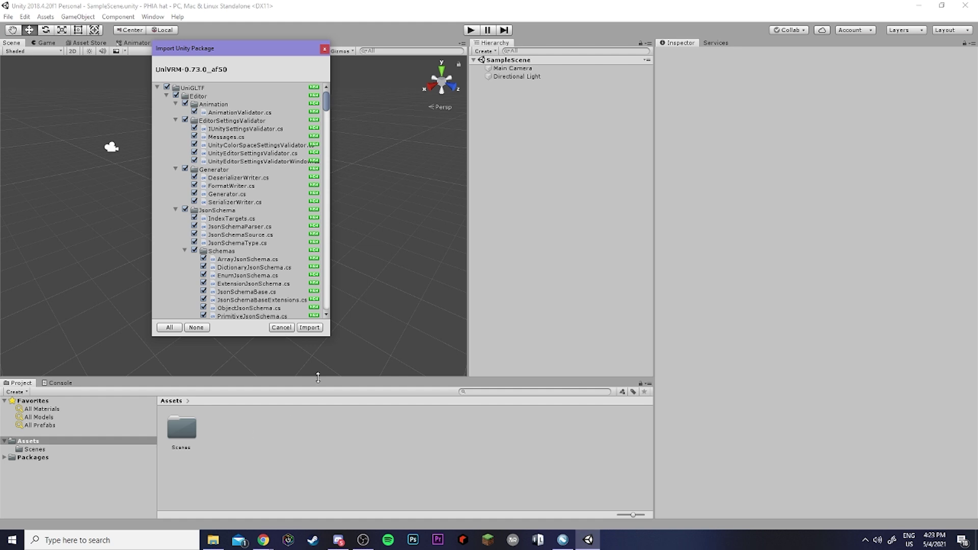
Install UniVRM, import the PHIAchloma5.2 .vrm avatar and place its prefab in the scene
click(311, 327)
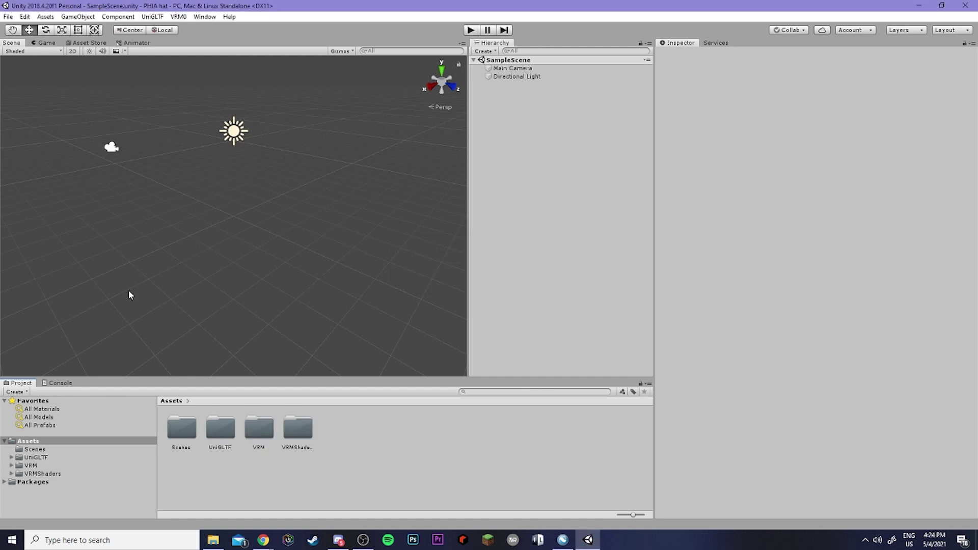
click(179, 17)
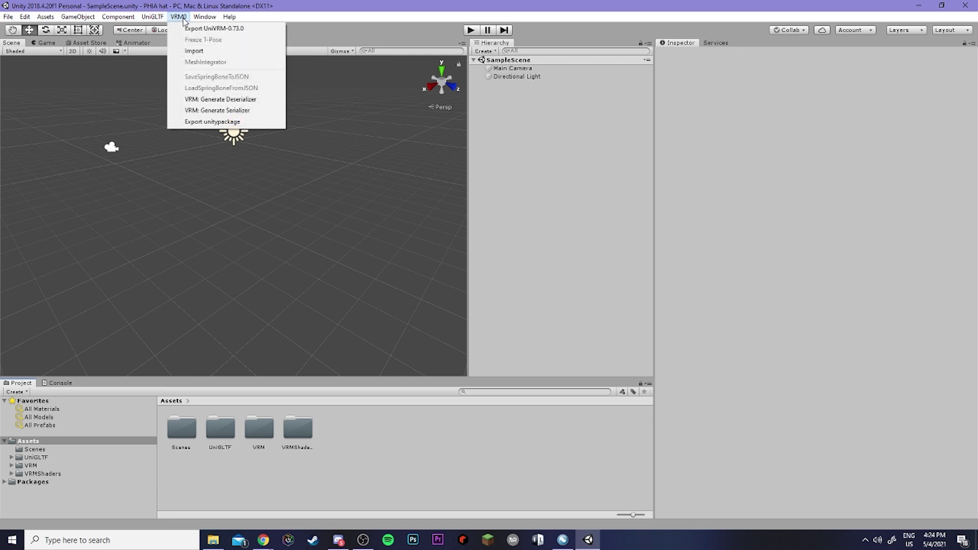
click(196, 51)
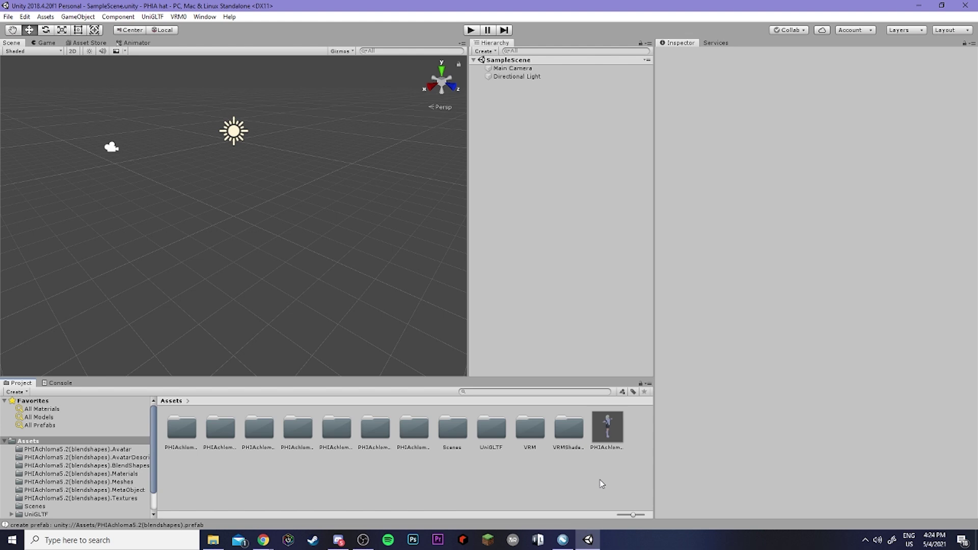
drag(609, 430, 562, 285)
scroll(314, 251, up, 8)
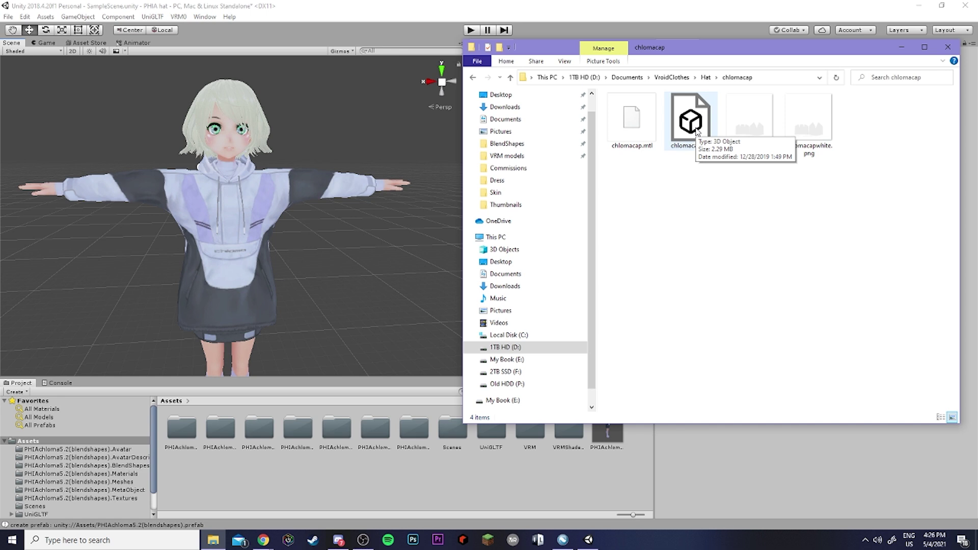
Import chlomacap.obj into Assets and place the hat in the scene at the avatar's head
drag(696, 131, 576, 290)
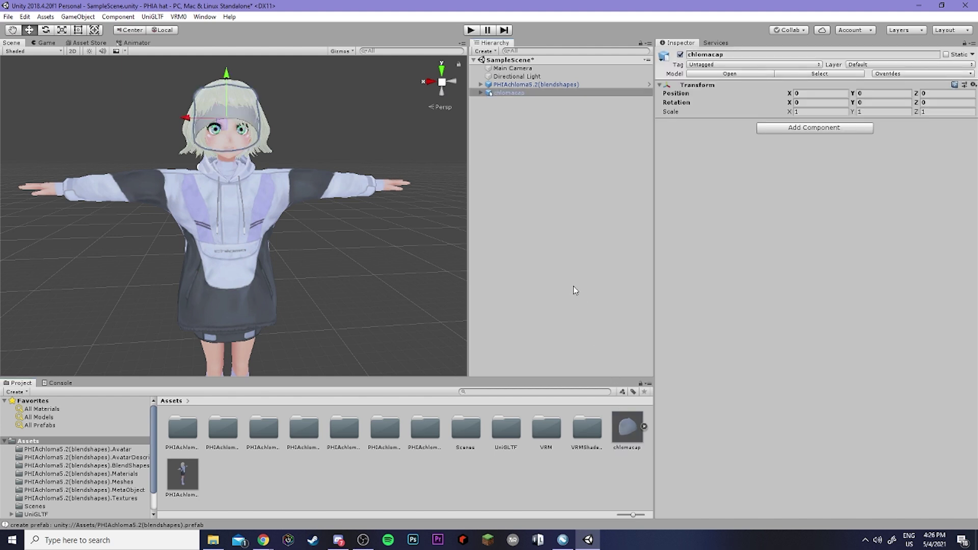
middle_drag(240, 167, 243, 202)
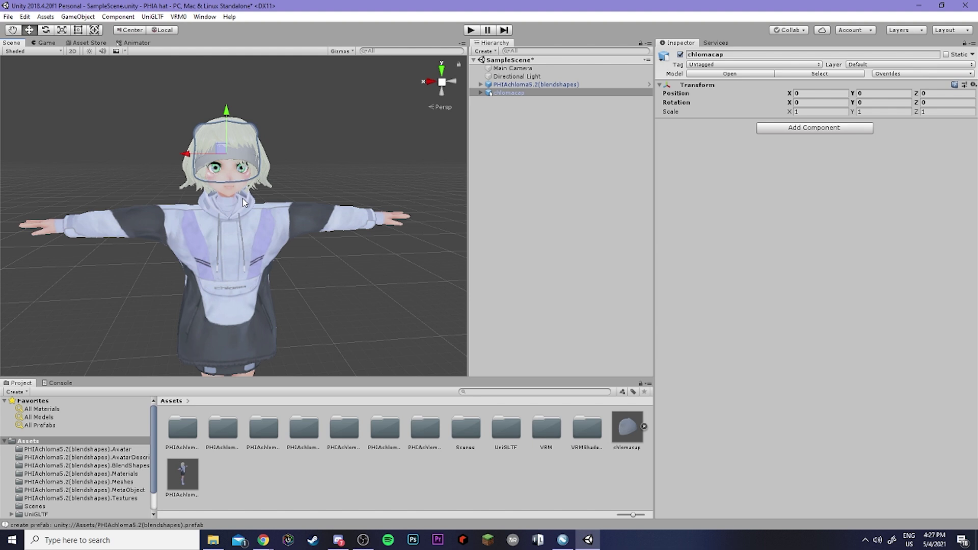
Move the chlomacap hat up onto the avatar's head and tilt it to sit in place
alt+drag(242, 198, 418, 258)
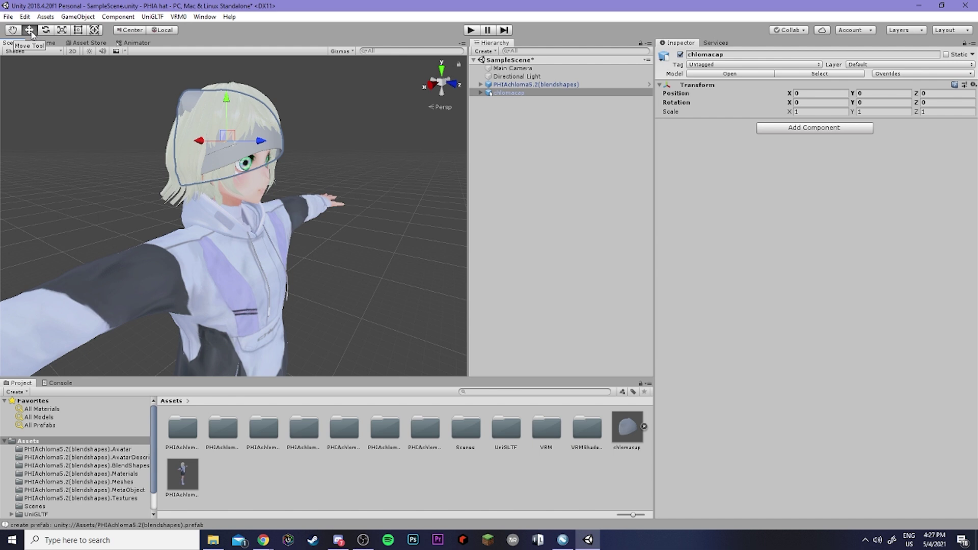
drag(228, 107, 226, 68)
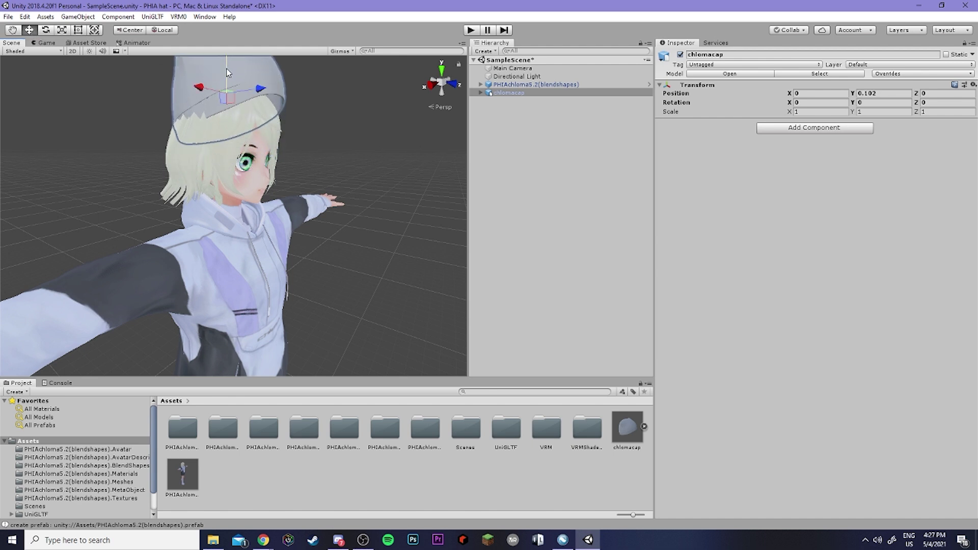
right_drag(227, 68, 268, 120)
drag(266, 117, 250, 118)
right_drag(249, 118, 153, 122)
click(45, 29)
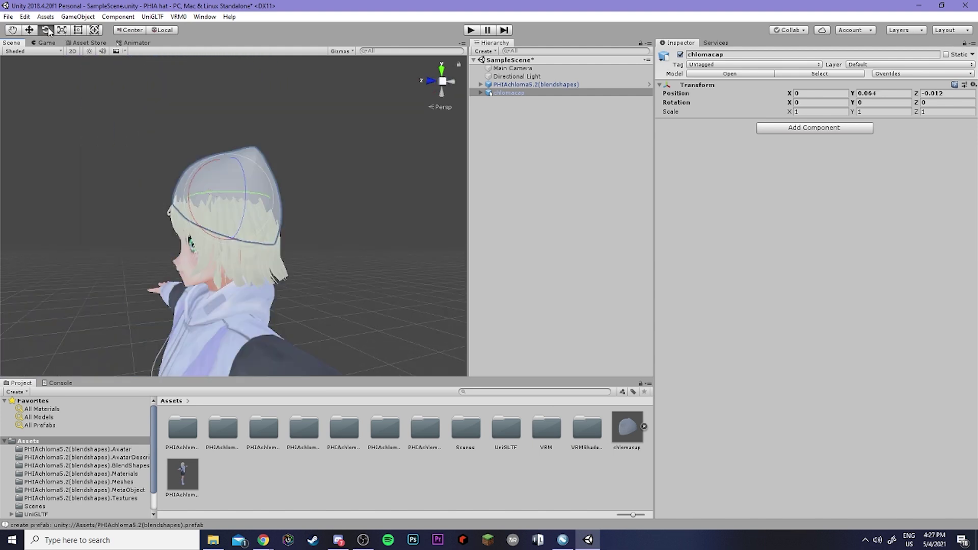
mouse_move(251, 157)
mouse_down()
mouse_move(239, 152)
mouse_move(244, 162)
mouse_up()
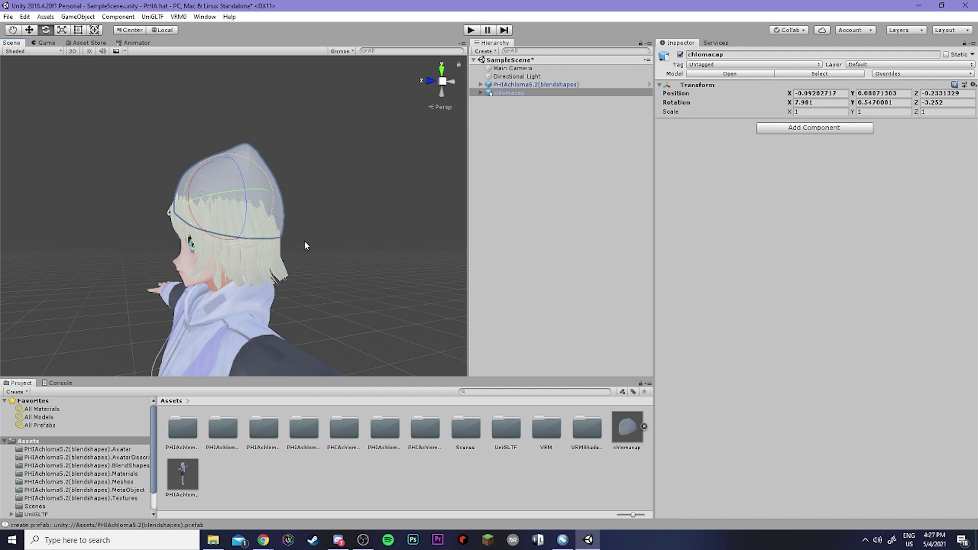
Start entering 1.3 as the hat's X scale in the Inspector
key(w)
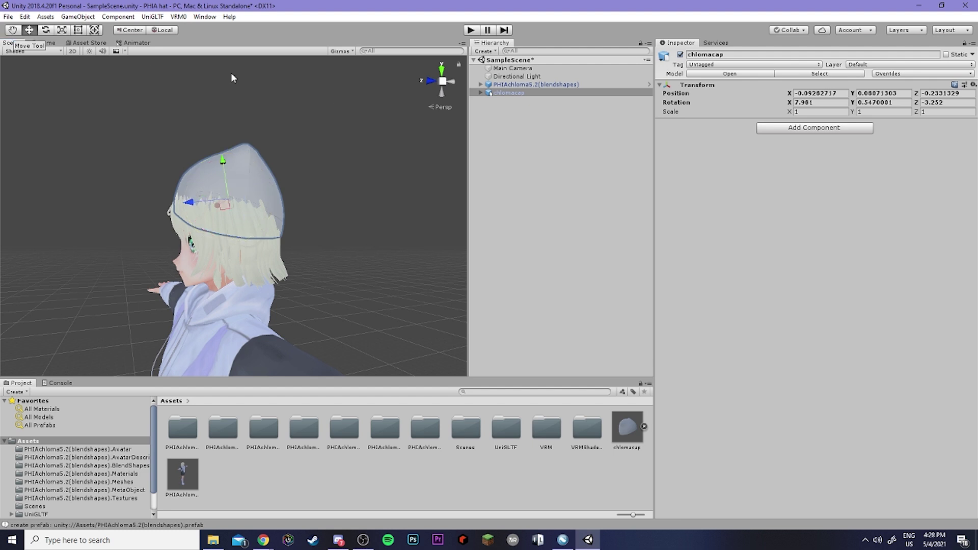
click(828, 111)
text(.1)
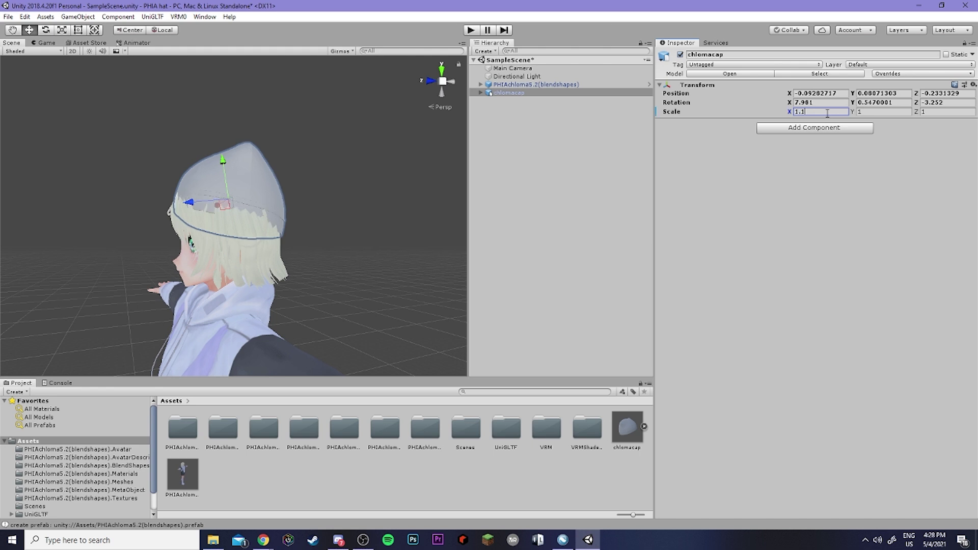
key(BackSpace)
Finish the hat's X scale at 1.3 and begin extracting the chlomacap materials
text(3)
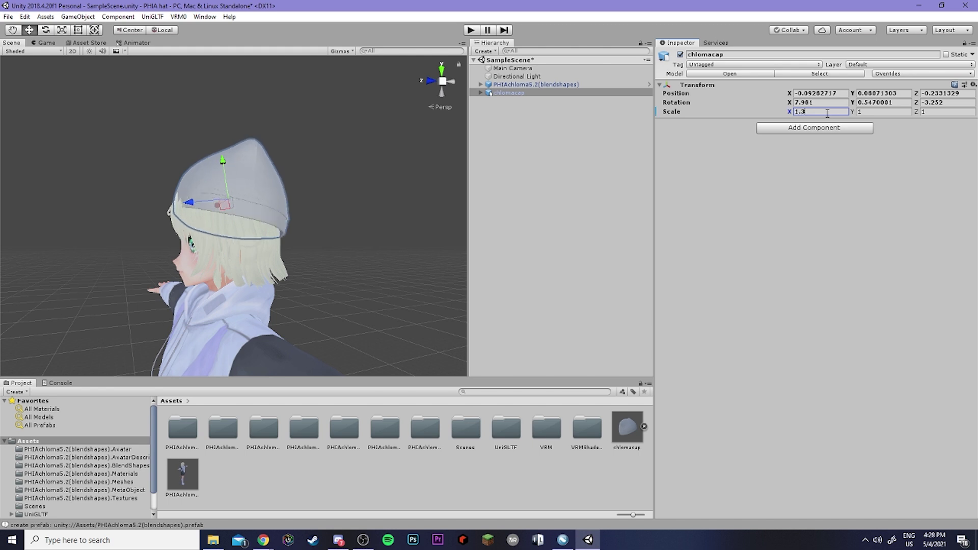
click(622, 441)
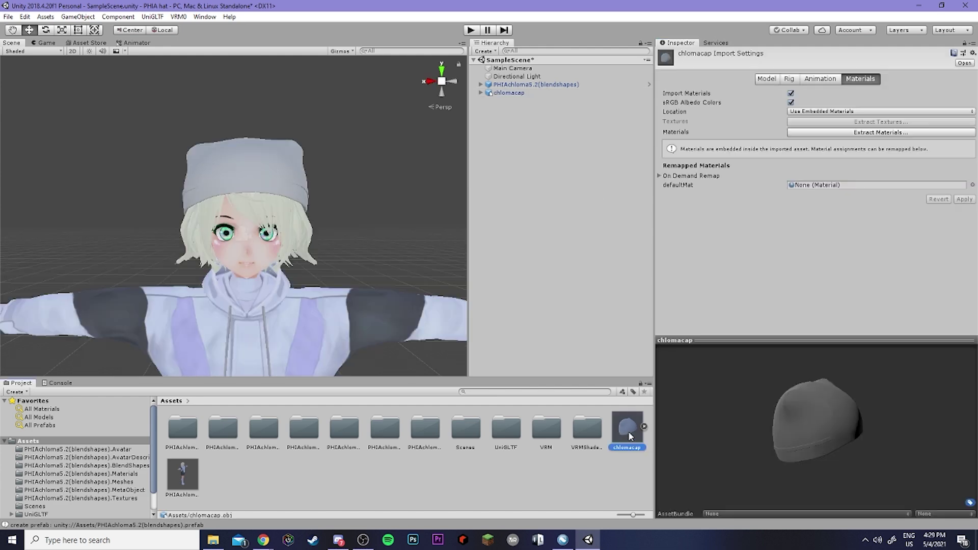
click(855, 133)
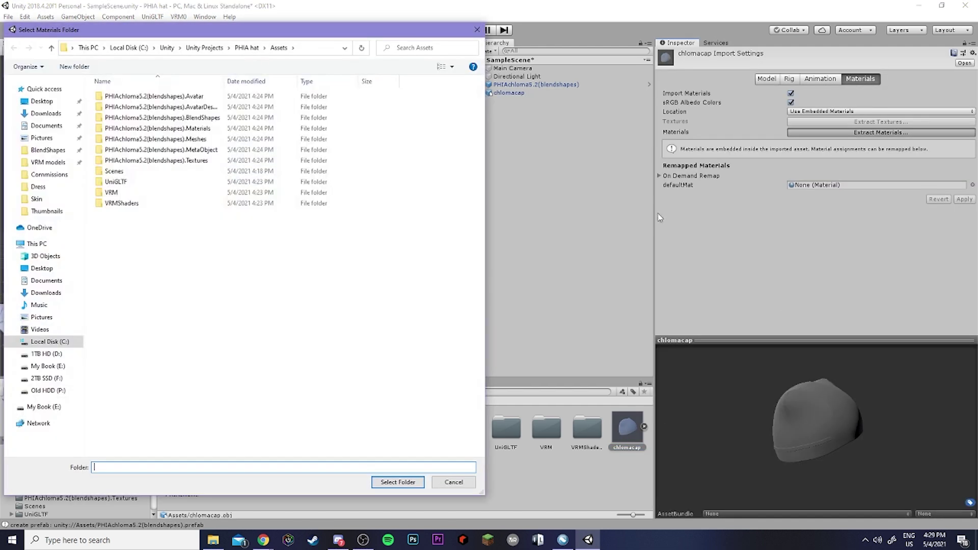
Extract the materials into a new 'Hat Materials' folder and open defaultMat
right_click(175, 316)
mouse_move(201, 432)
click(311, 438)
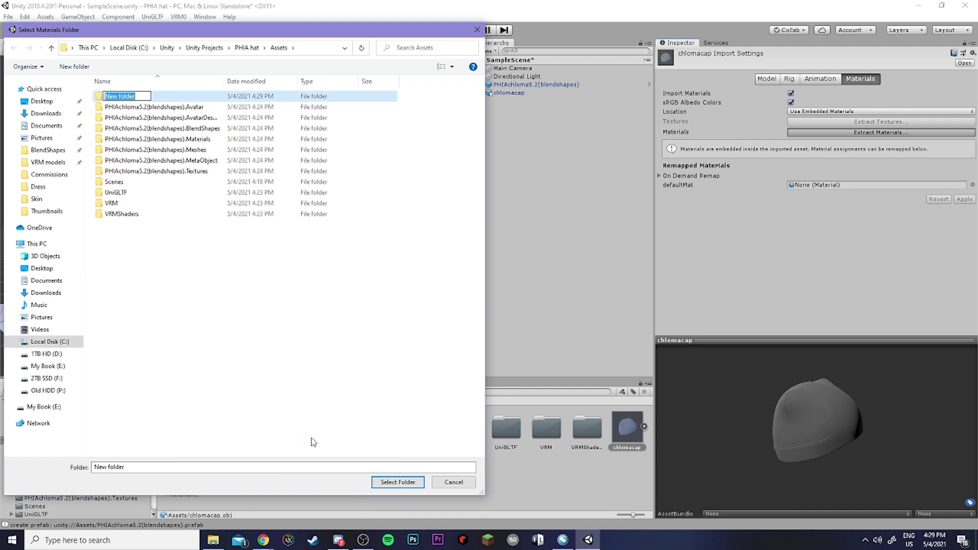
text(Hat Materials)
key(Return)
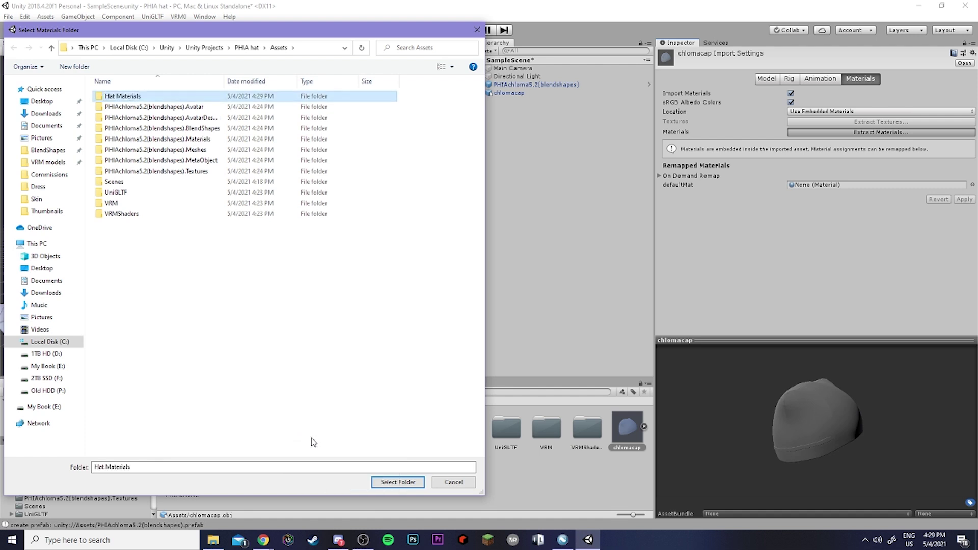
key(Return)
double_click(183, 429)
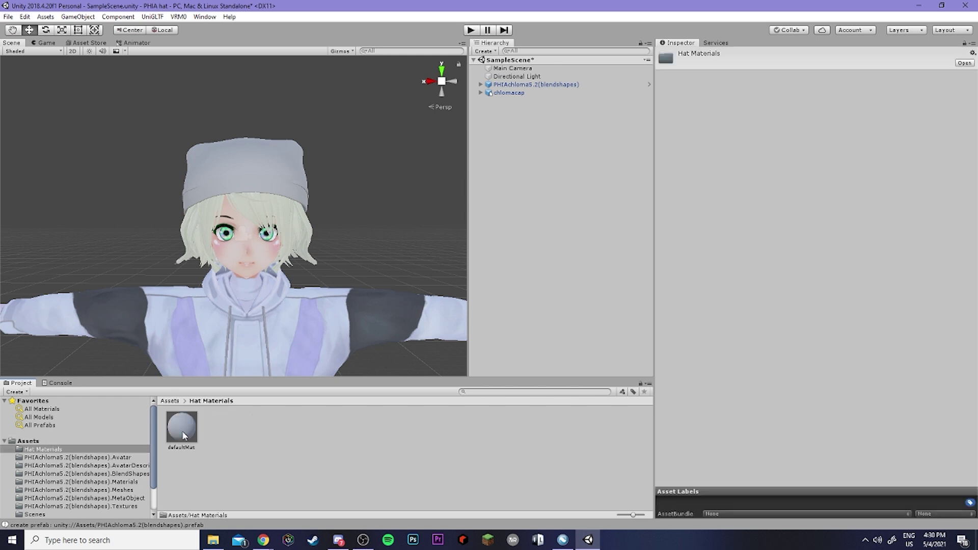
click(186, 437)
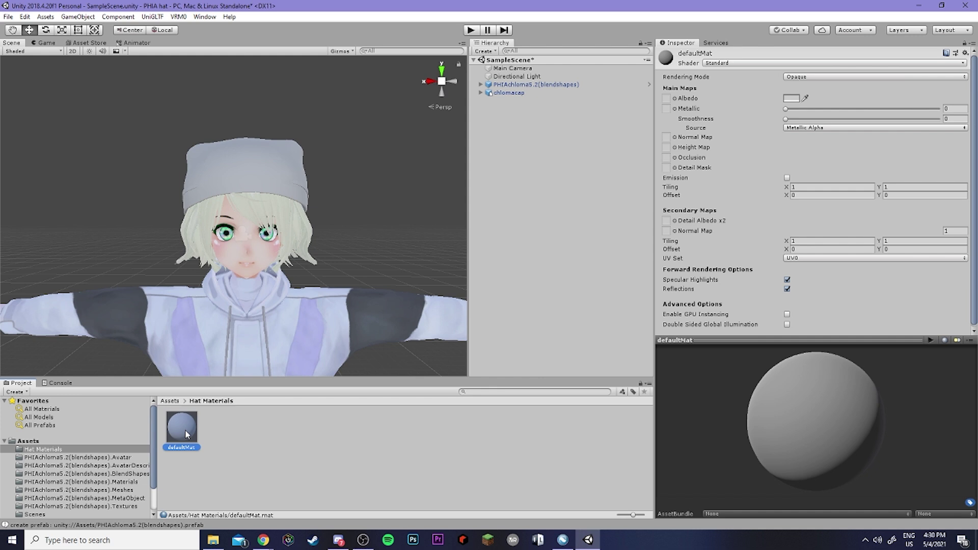
Import the chlomacapwhite texture into Hat Materials and assign it as defaultMat's Albedo map
click(213, 539)
drag(809, 131, 301, 442)
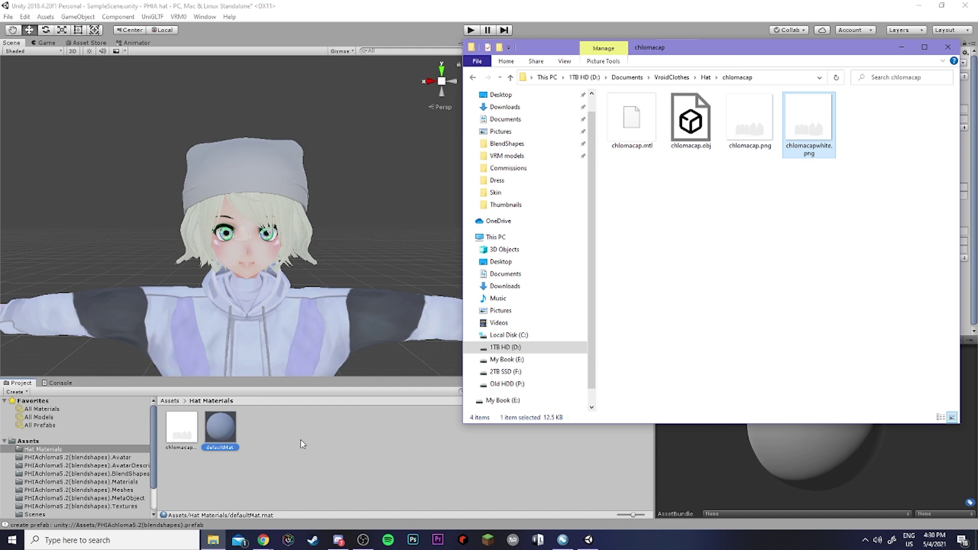
click(901, 48)
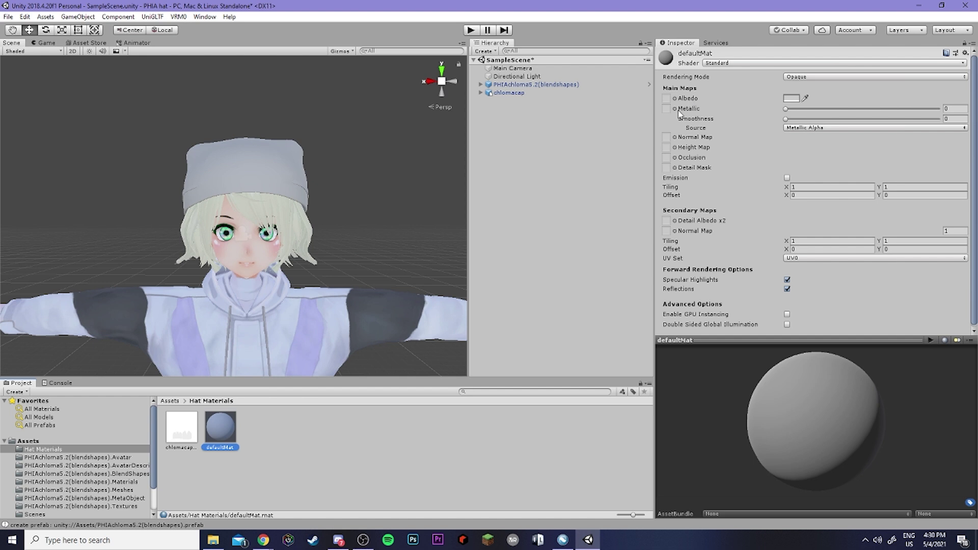
click(178, 442)
drag(178, 442, 666, 99)
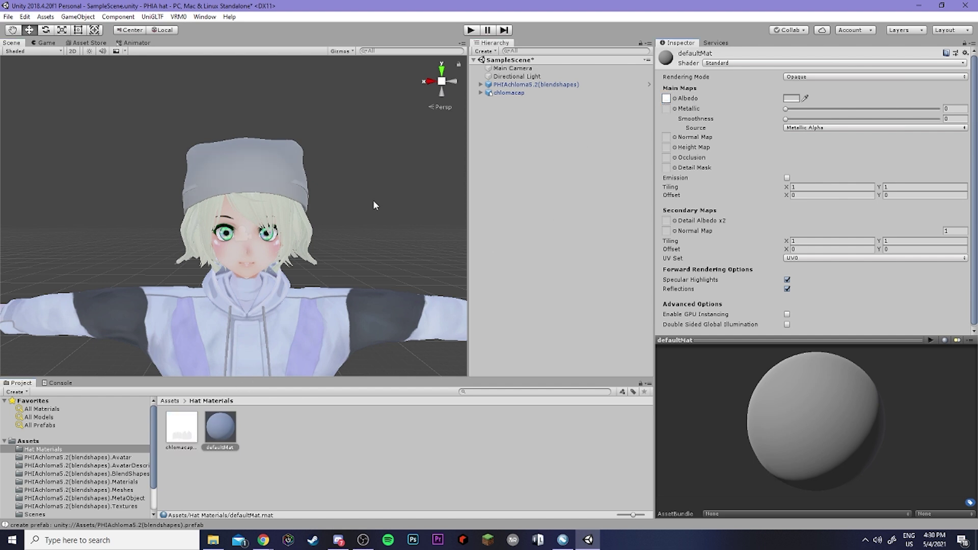
scroll(344, 211, down, 4)
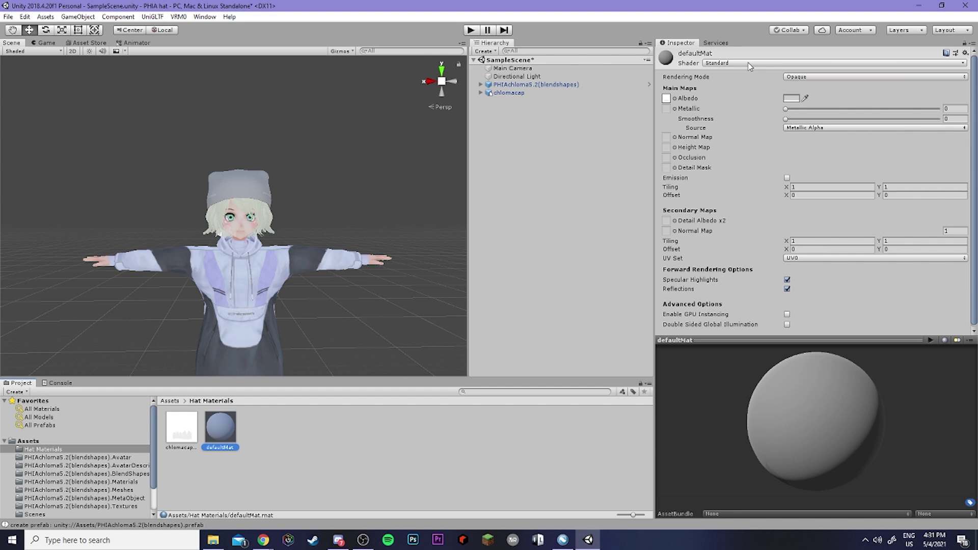
Switch defaultMat's shader to VRM/MToon
click(749, 64)
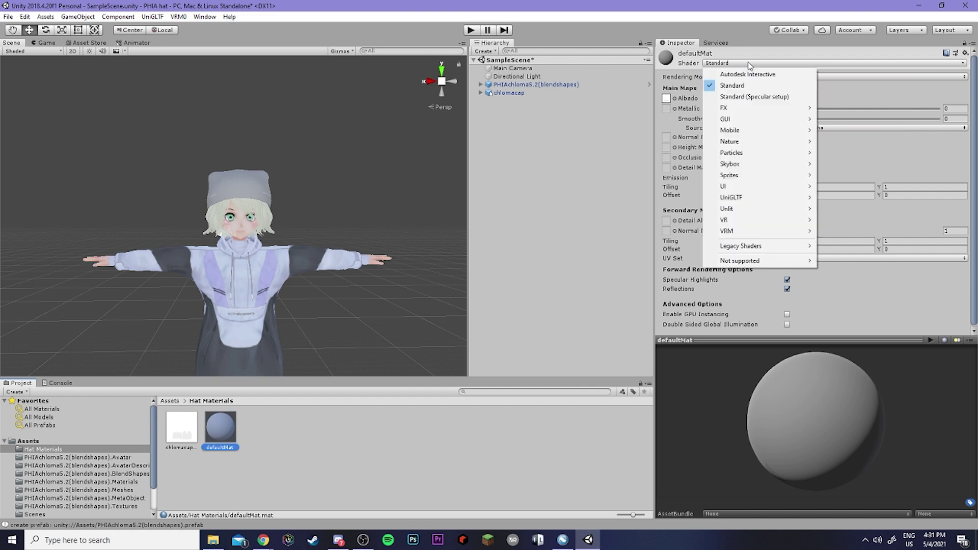
mouse_move(782, 233)
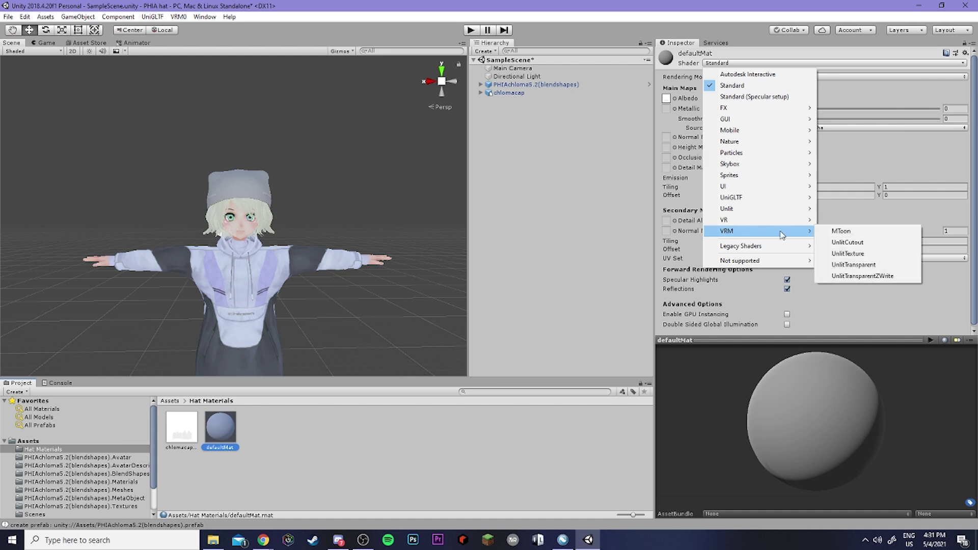
click(857, 233)
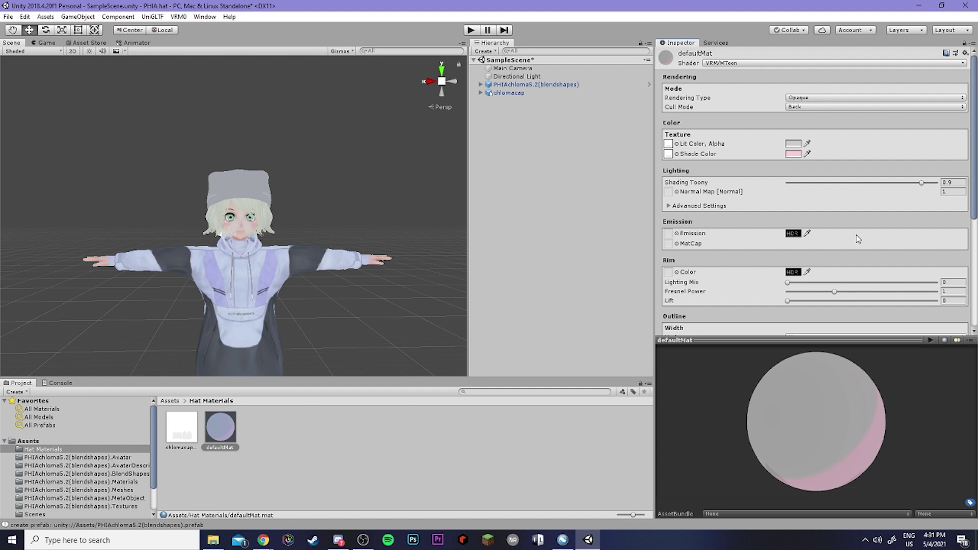
Set the MToon Shade Color to white (FFFFFF)
scroll(307, 295, up, 5)
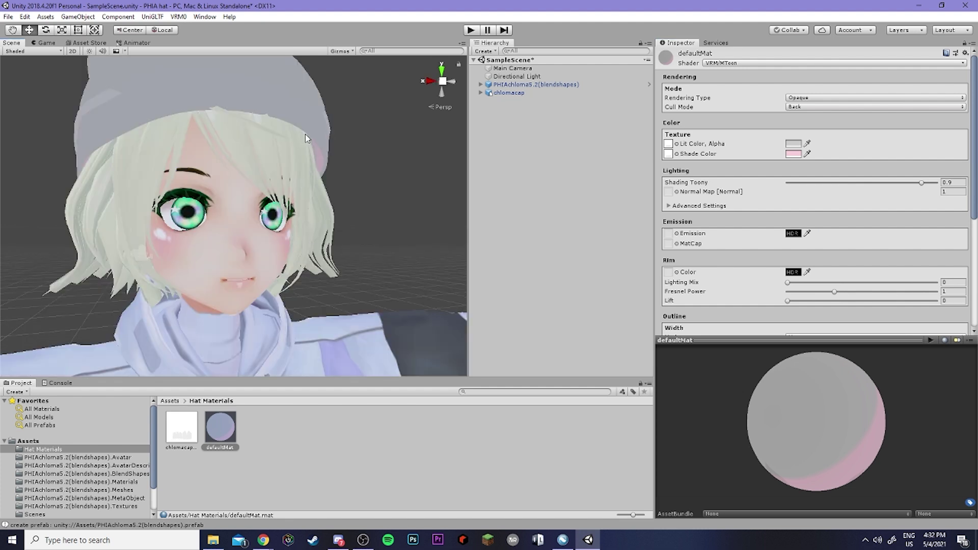
click(793, 154)
drag(56, 95, 26, 54)
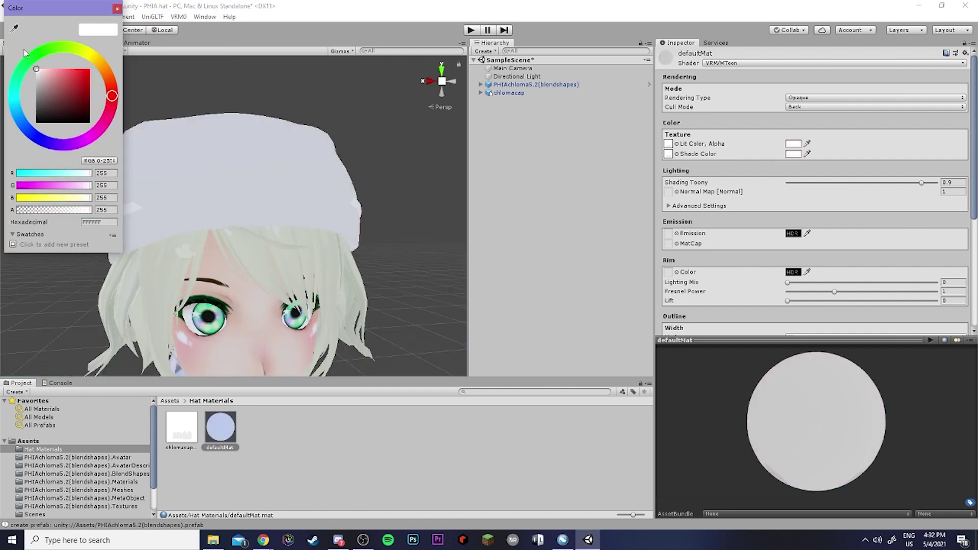
Enable Alpha Is Transparency on the chlomacapwhite texture and apply the change
click(117, 9)
click(186, 434)
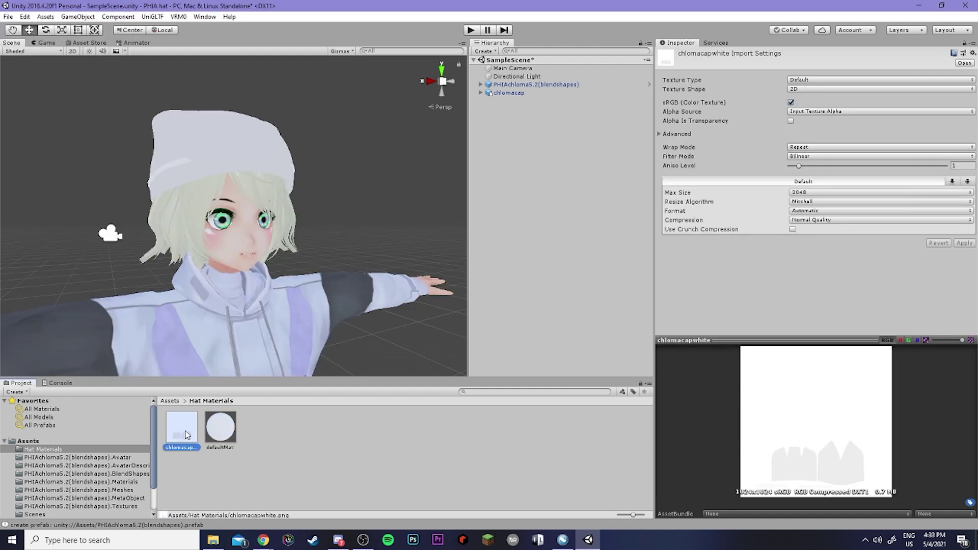
click(790, 121)
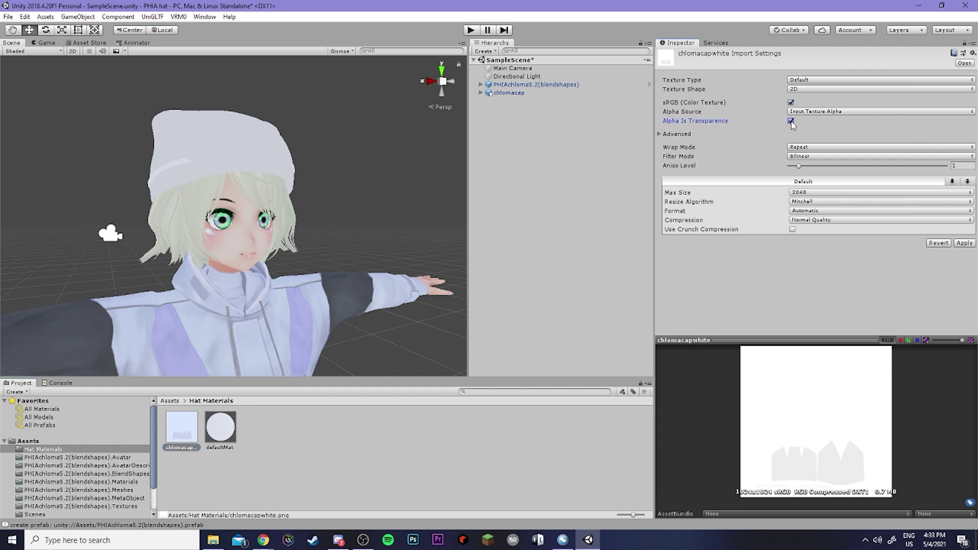
click(970, 245)
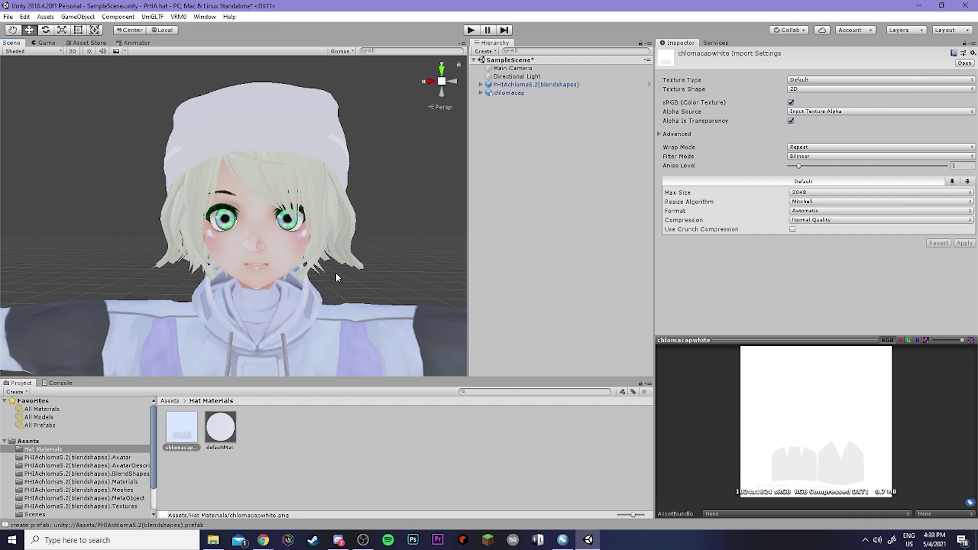
Expand the avatar's bones from Root down to J_Bip_C_Head and move chlomacap under that head bone
click(480, 84)
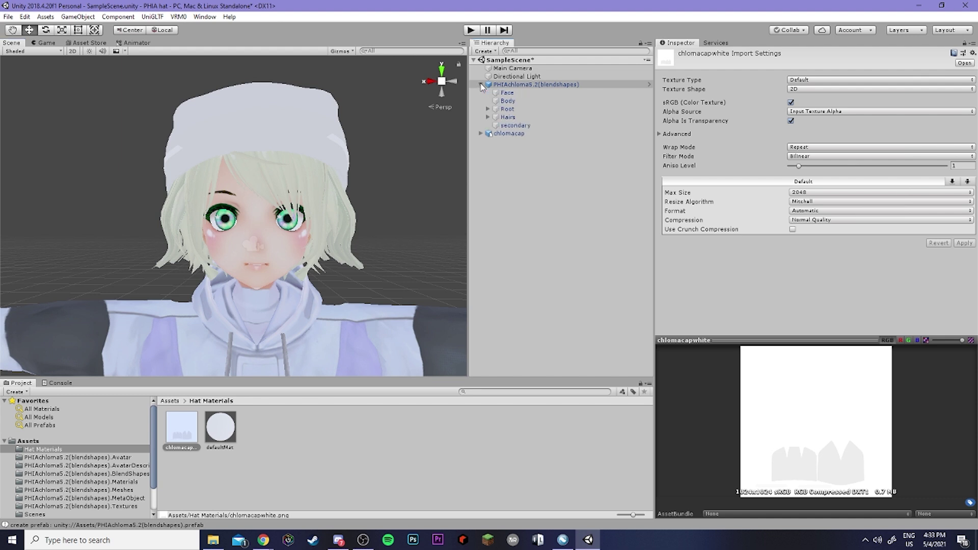
click(487, 110)
click(494, 117)
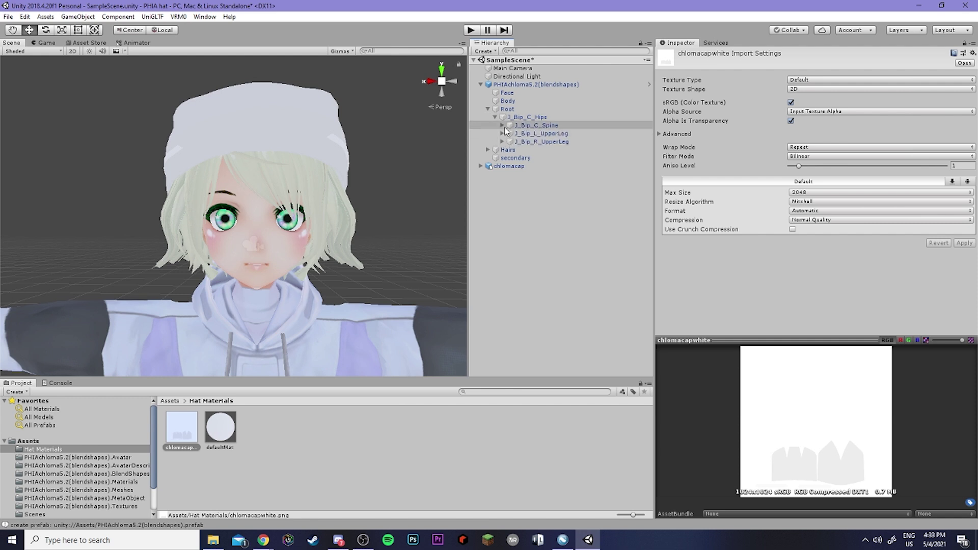
click(502, 125)
click(509, 133)
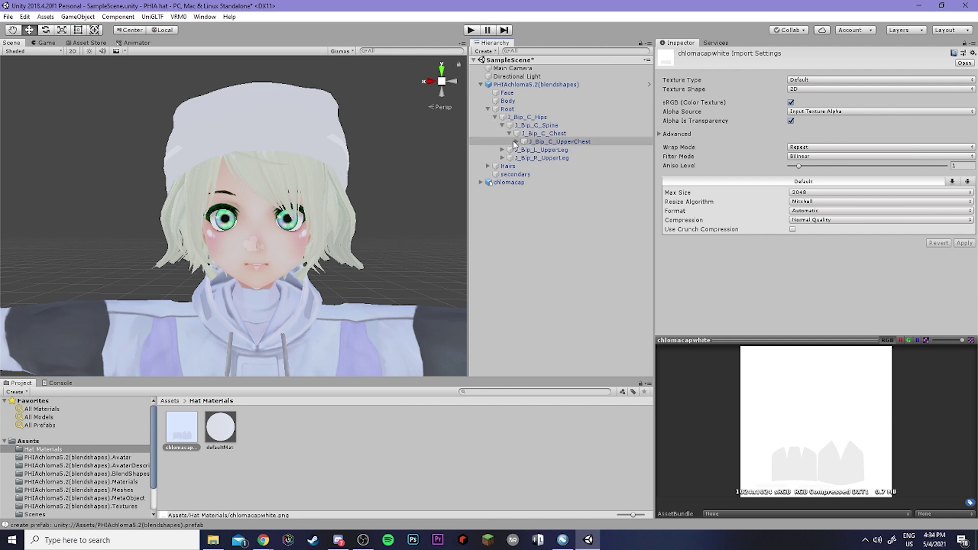
click(515, 142)
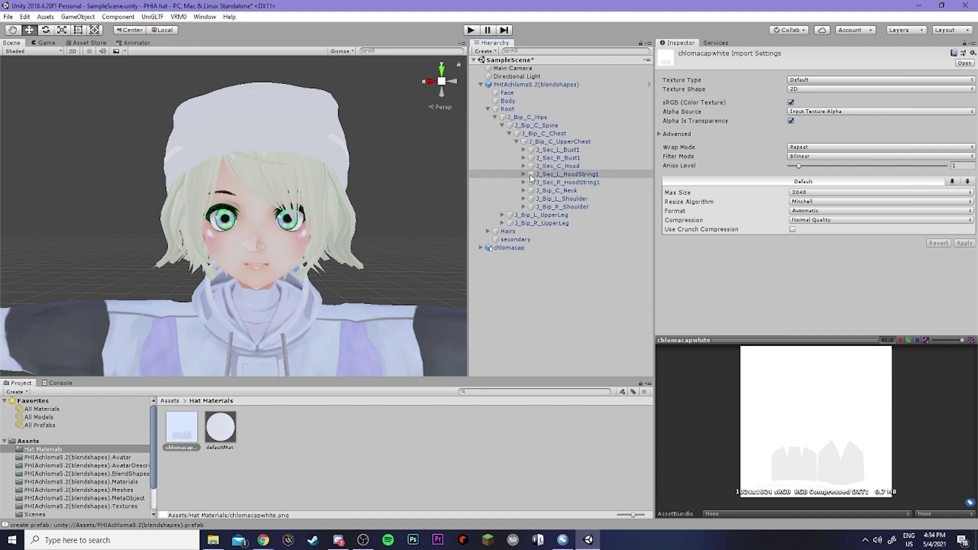
click(529, 190)
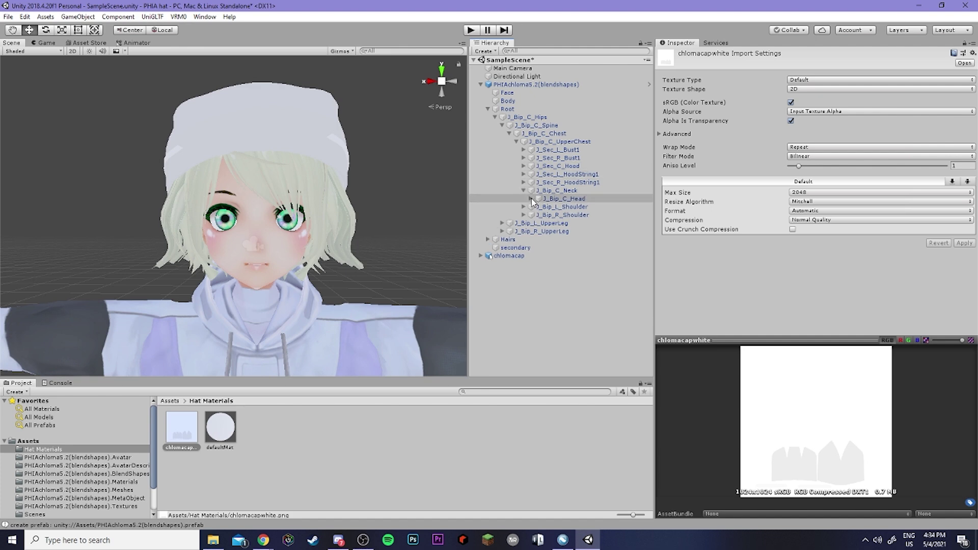
click(531, 199)
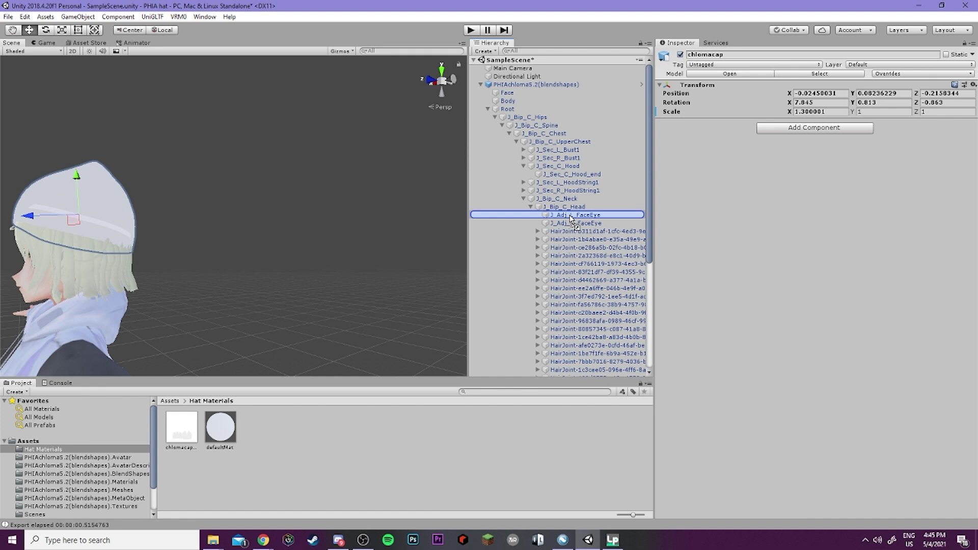
drag(571, 217, 565, 210)
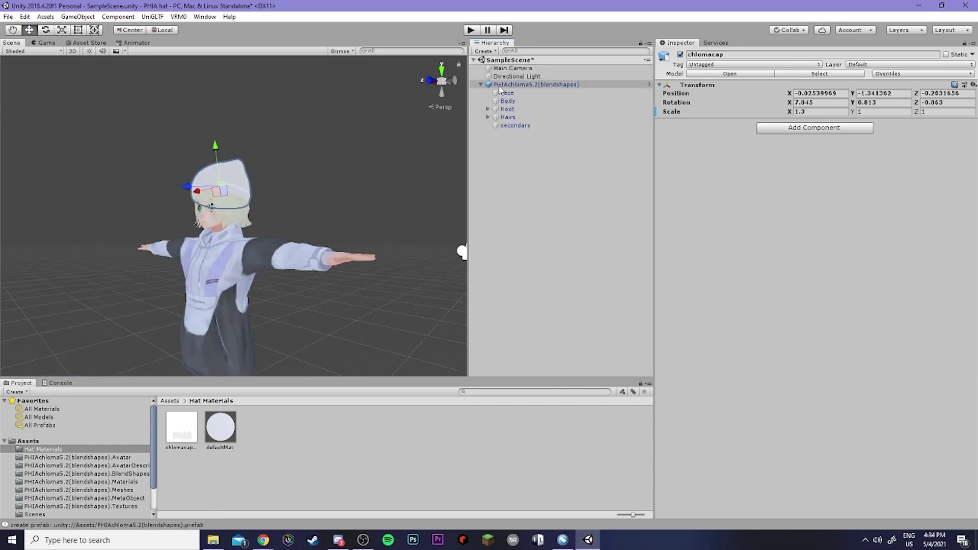
click(501, 85)
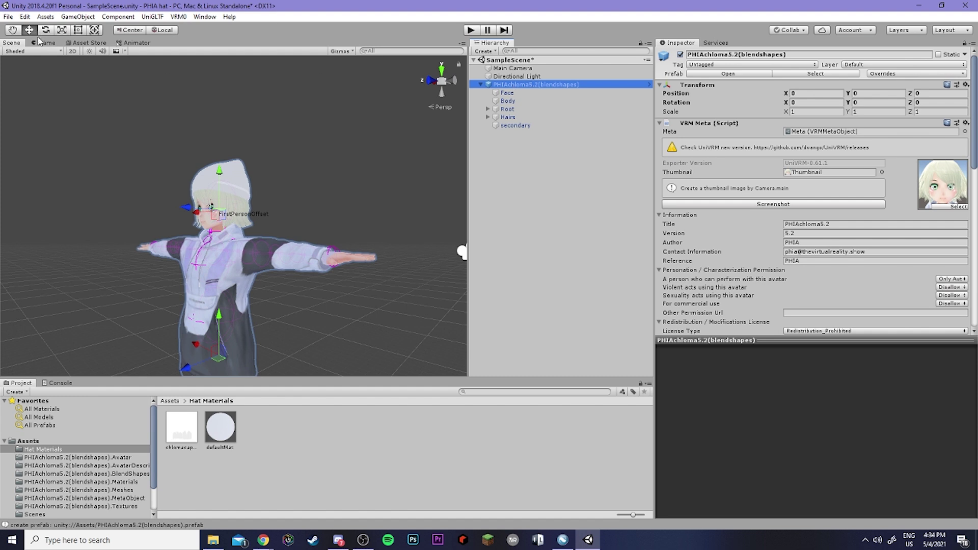
Select and collapse the avatar root in the Hierarchy, then bring up the VRM0 menu
drag(185, 366, 294, 312)
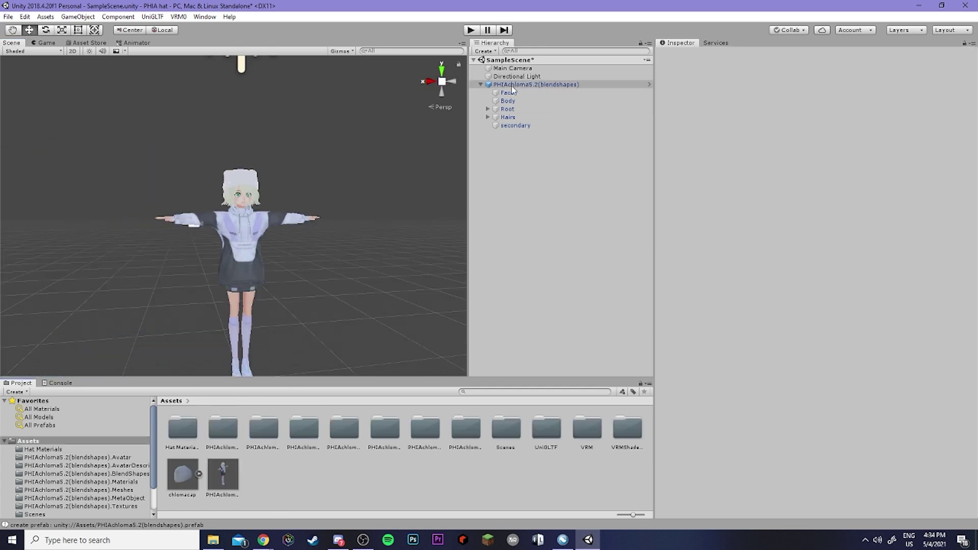
click(487, 85)
click(481, 85)
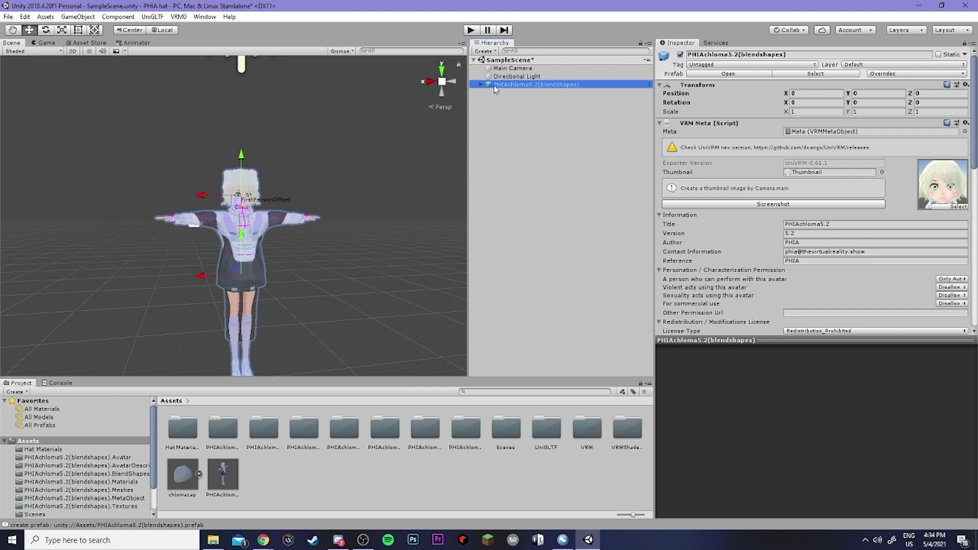
click(179, 17)
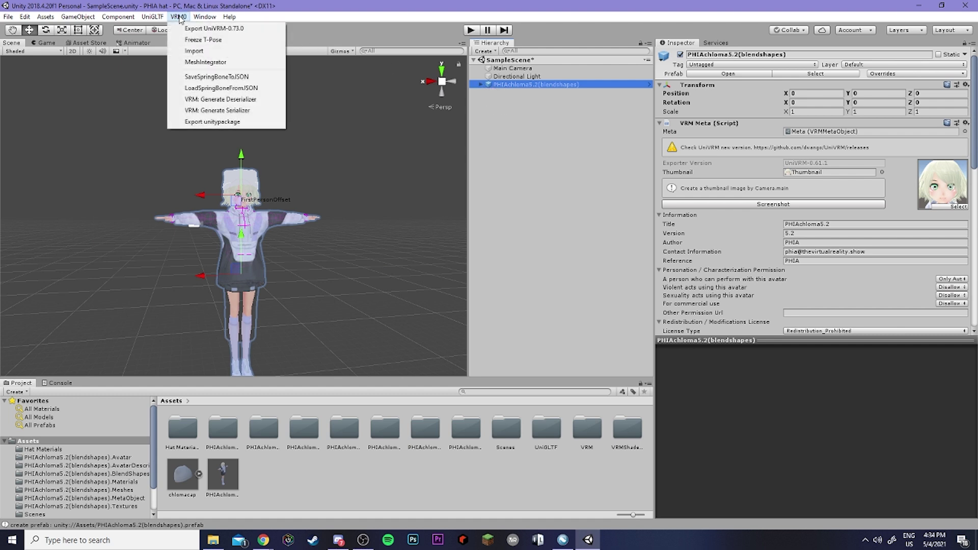
Export the hatted avatar as a VRM file via VRM0 > Export UniVRM-0.73.0
click(205, 30)
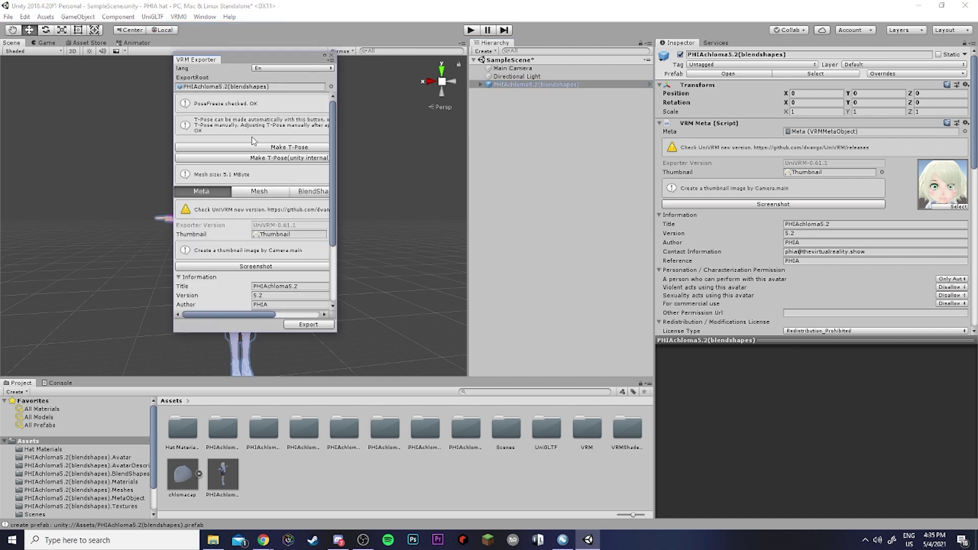
scroll(252, 140, down, 4)
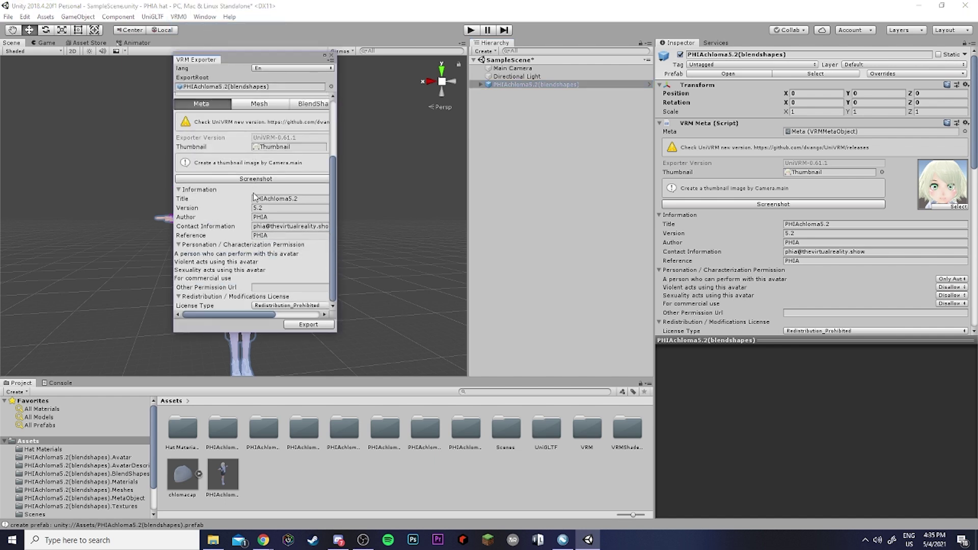
click(304, 324)
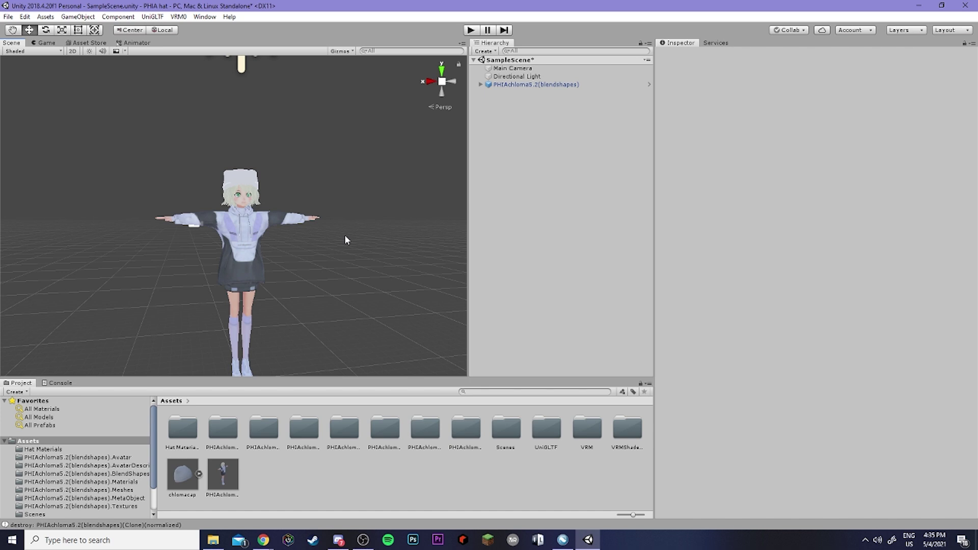
click(181, 17)
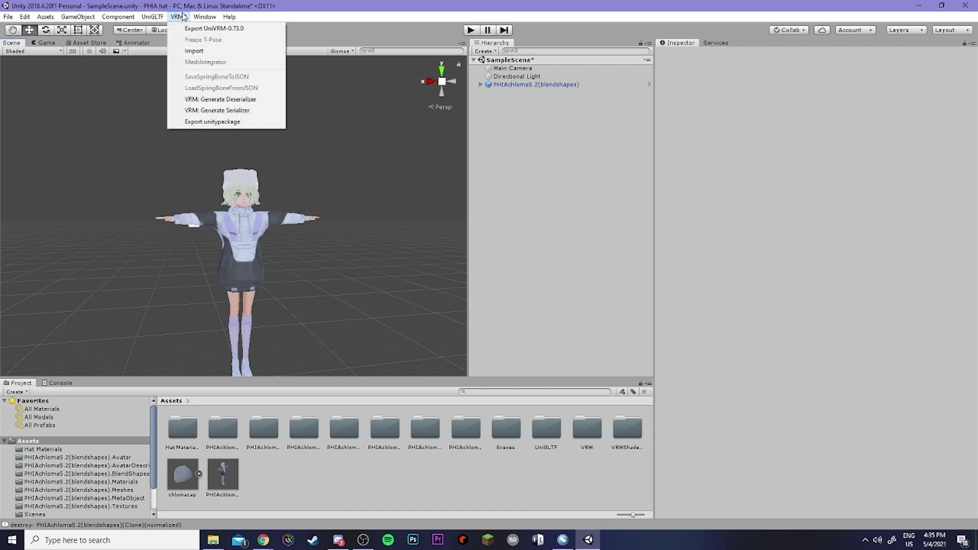
click(162, 169)
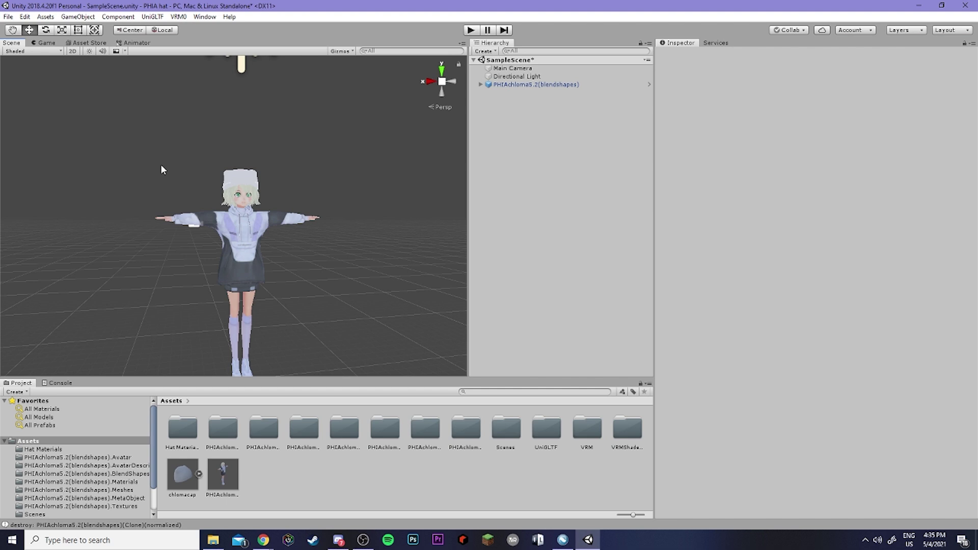